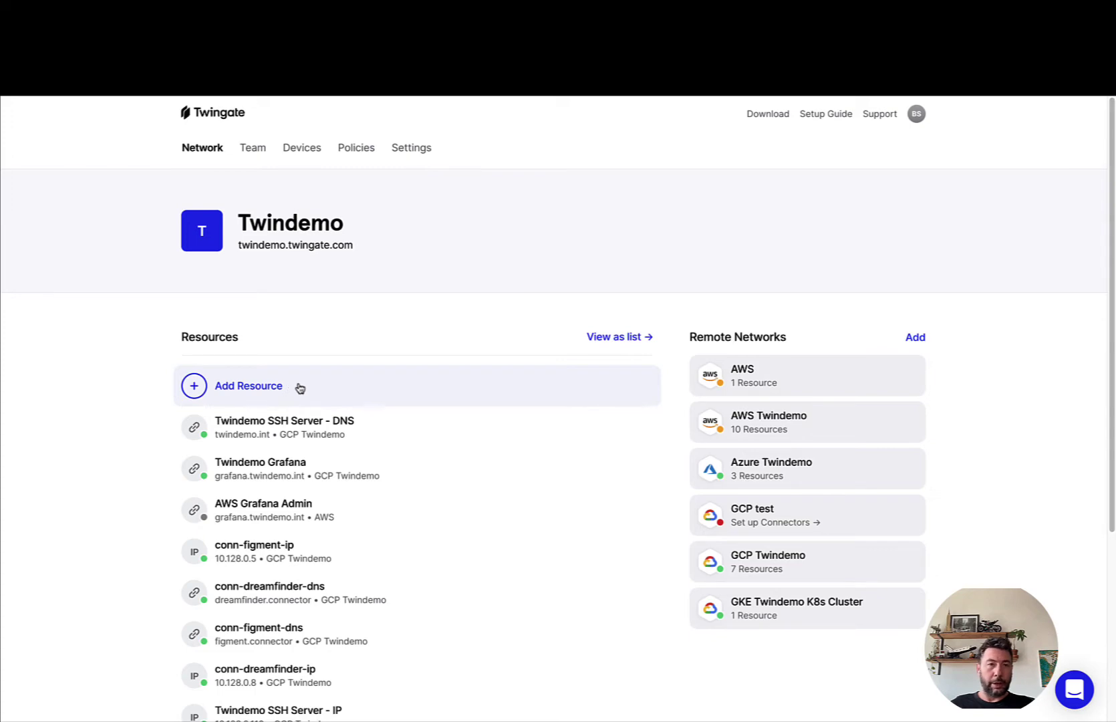
# Start a new resource and place it on the Azure Twindemo remote network.
pyautogui.click(300, 388)
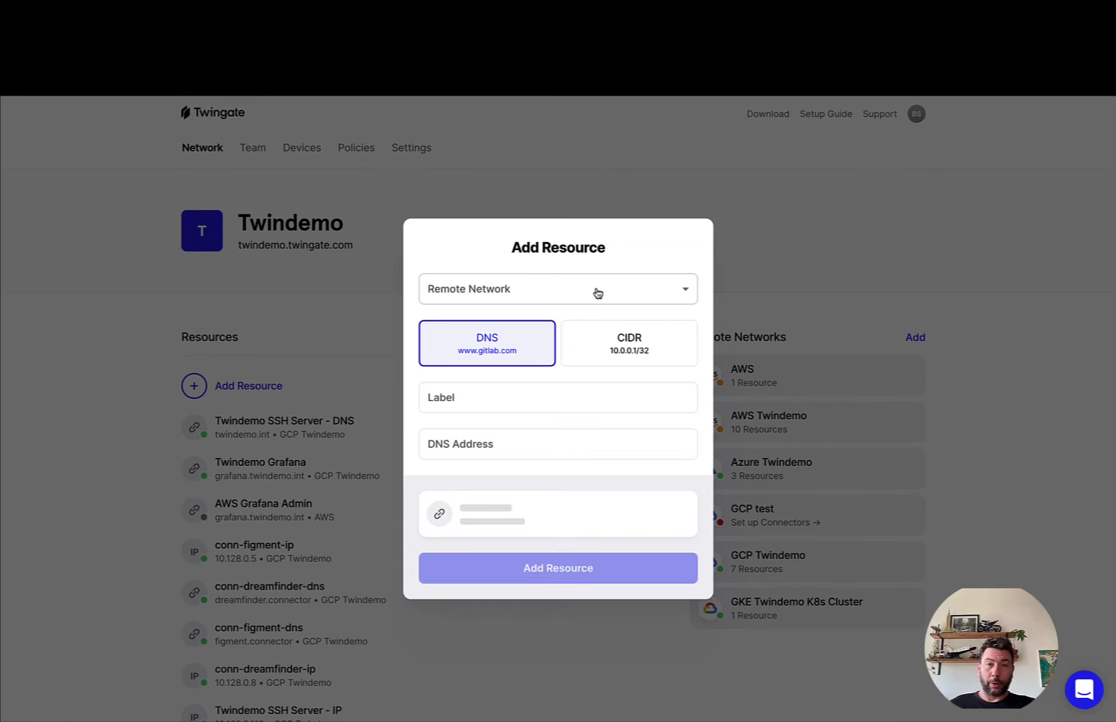
pyautogui.click(597, 293)
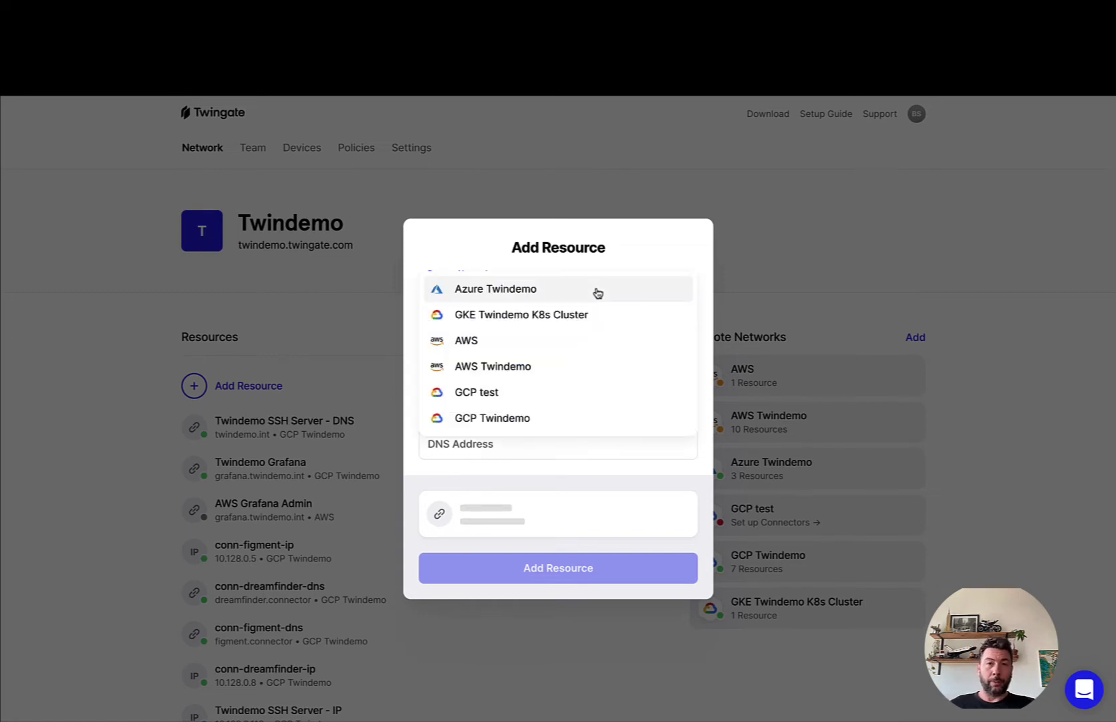
pyautogui.click(543, 293)
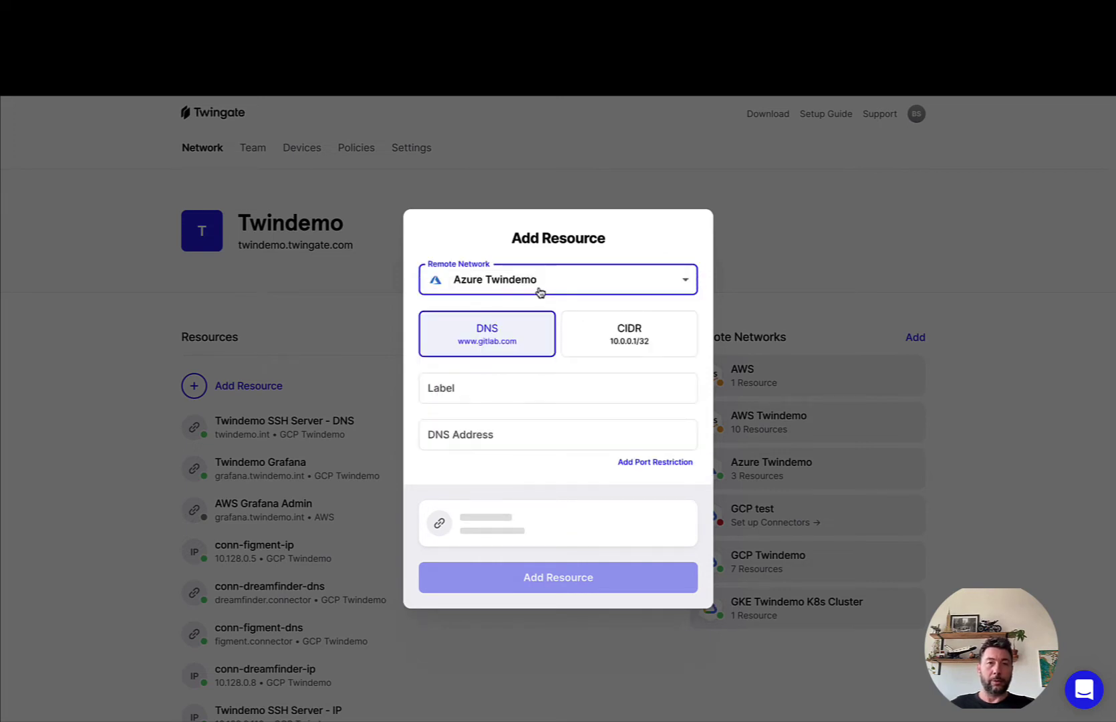
# Label the resource MyServer and give it the DNS address server1-abc.corp.int.
pyautogui.click(517, 387)
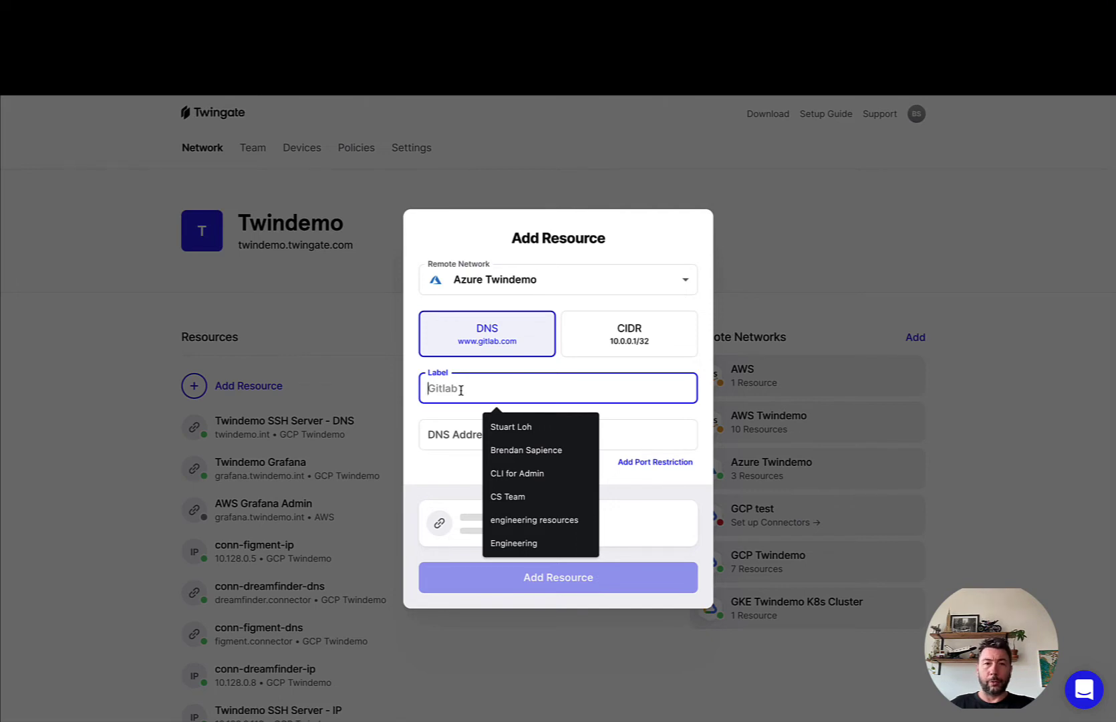
pyautogui.write('MyServer')
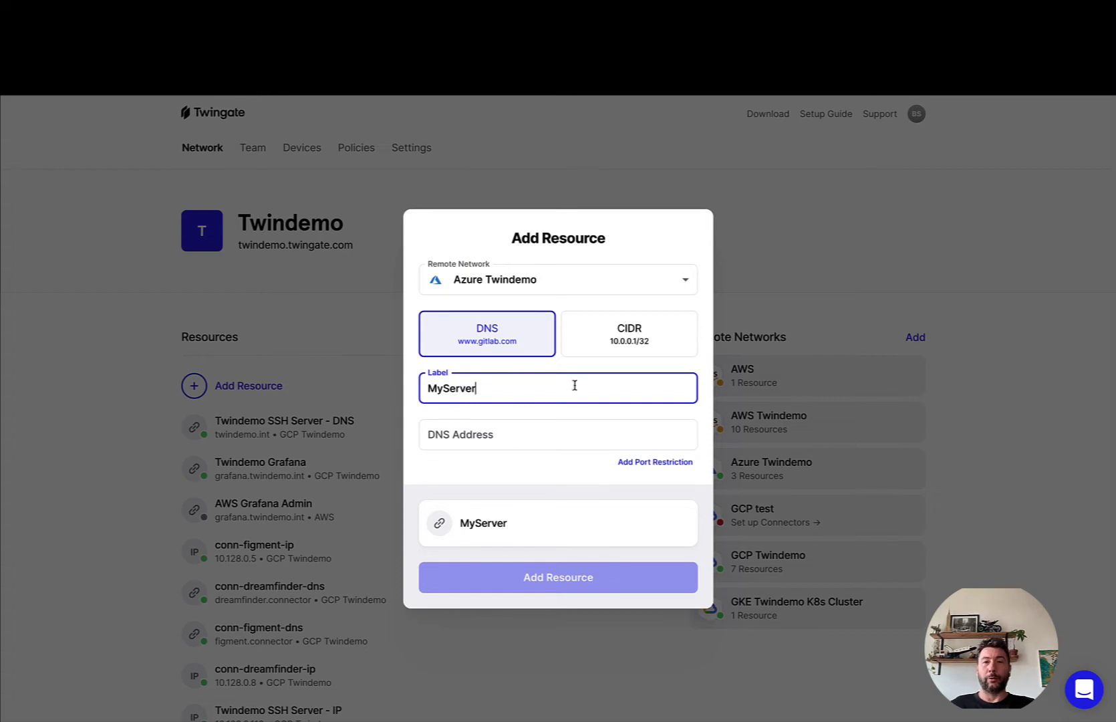
pyautogui.click(512, 435)
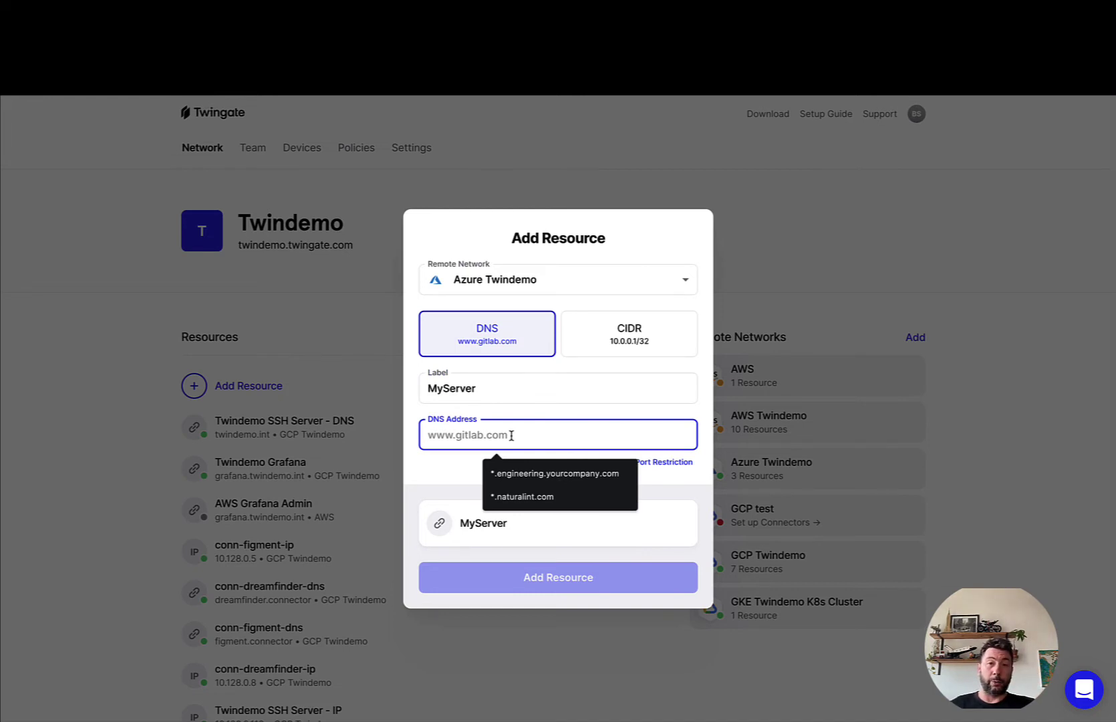
pyautogui.write('server')
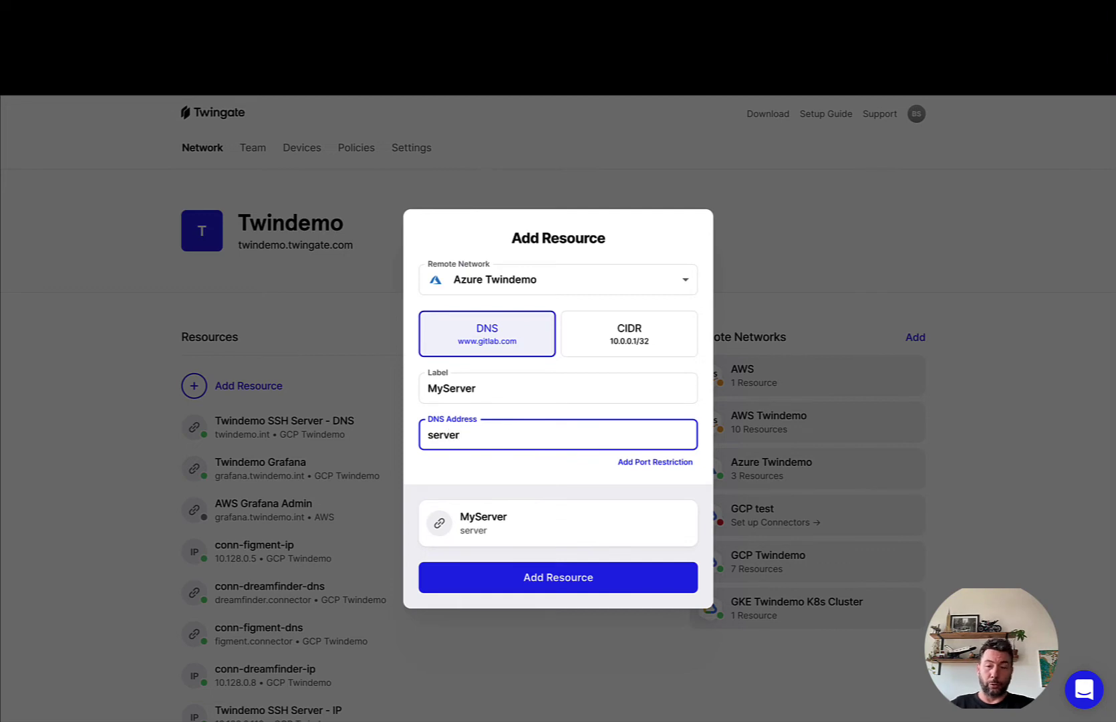
pyautogui.write('1')
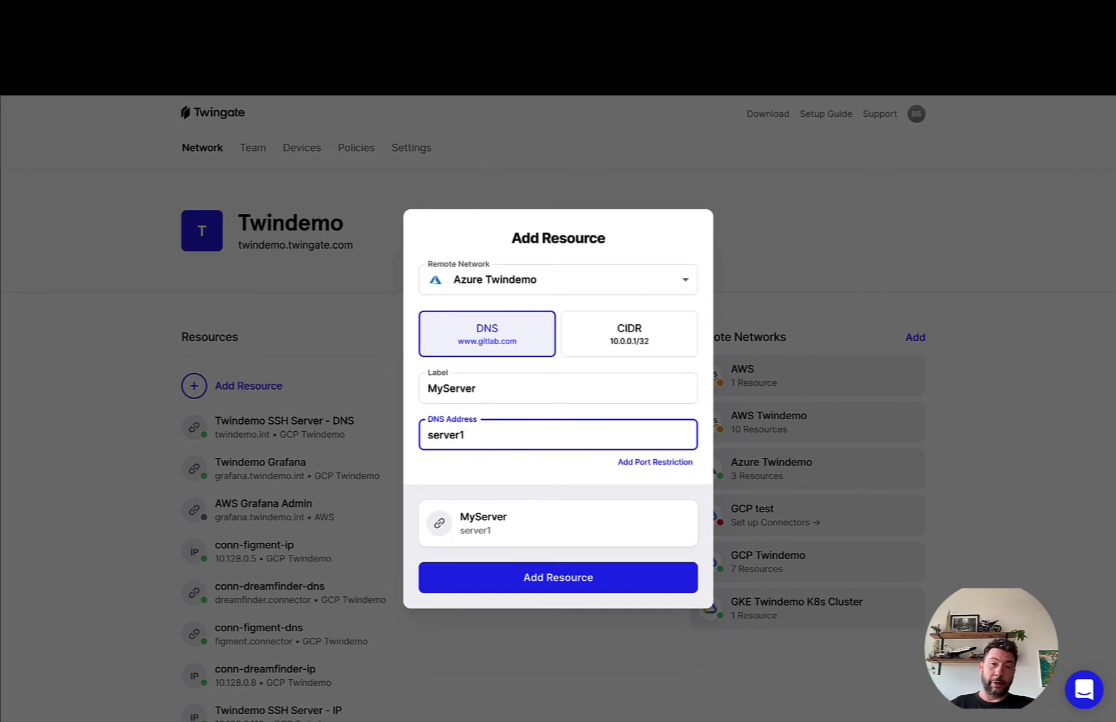
pyautogui.write('-abc')
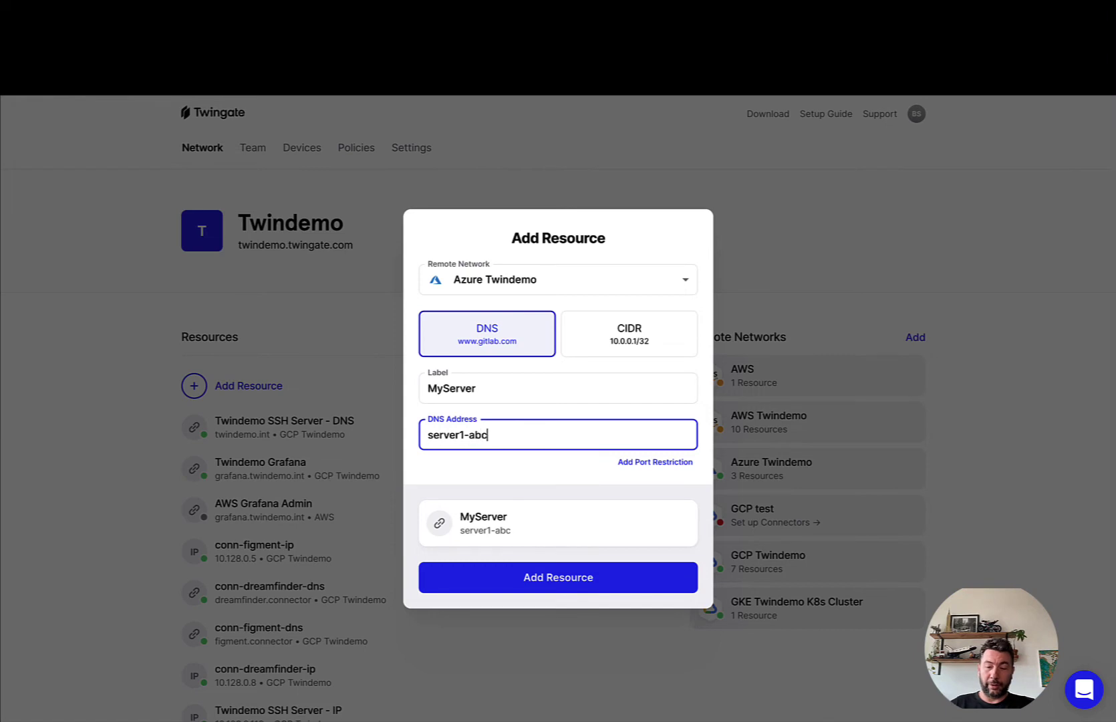
pyautogui.write('.corp')
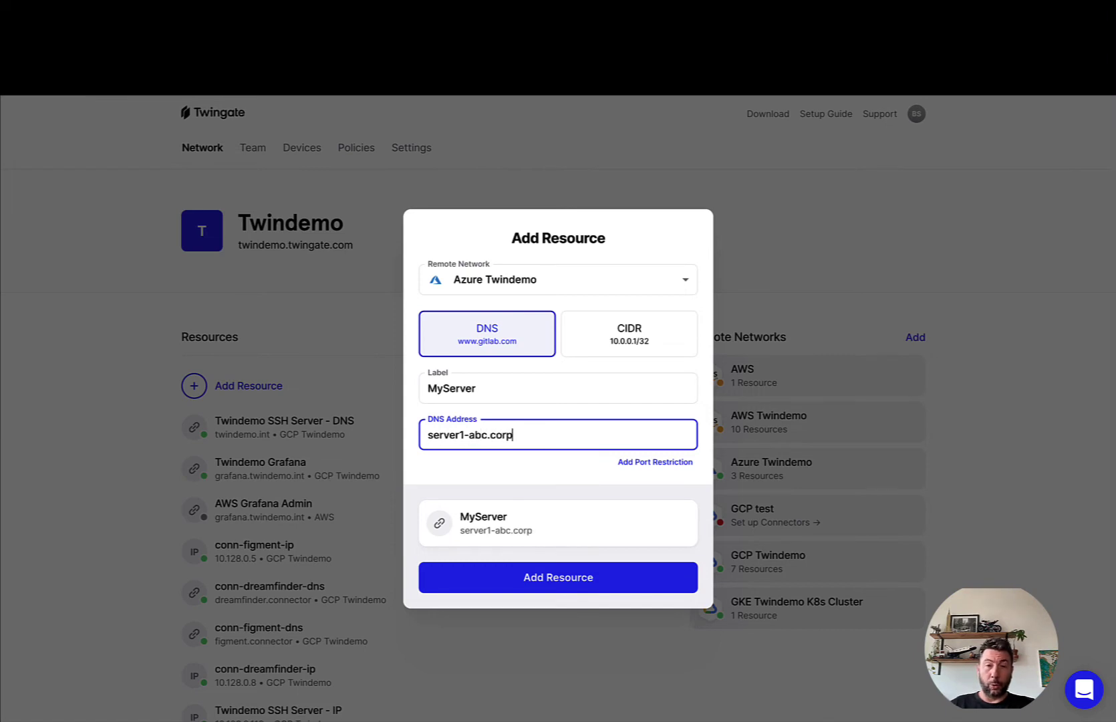
pyautogui.write('.int')
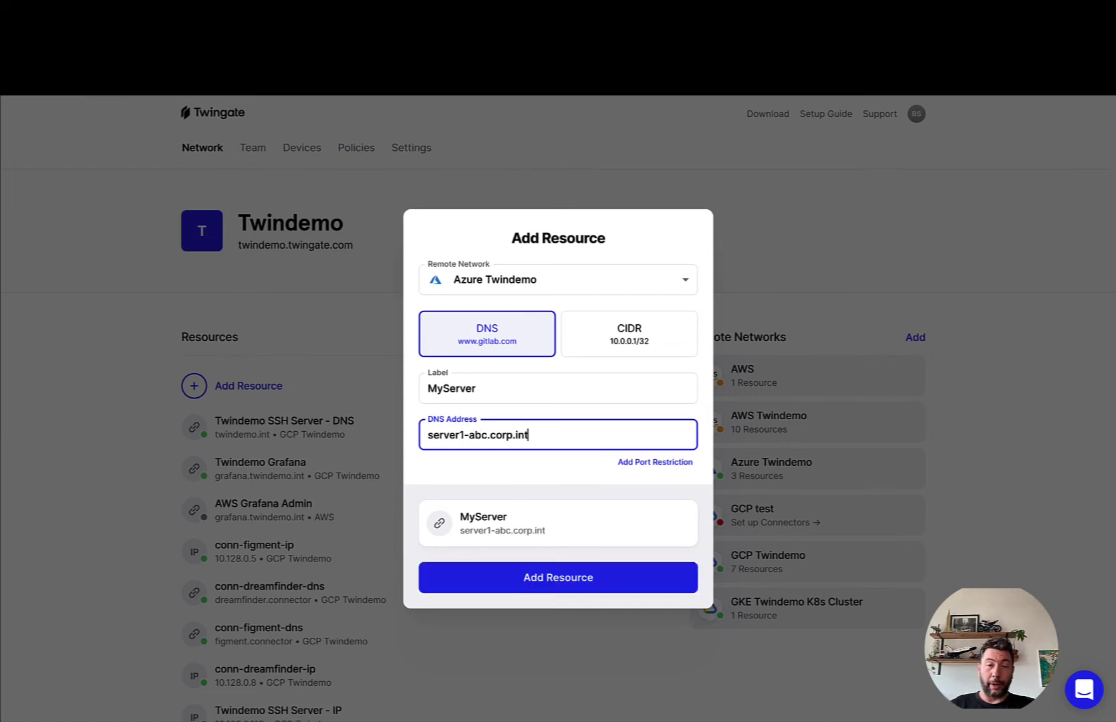
# Edit the DNS address into the wildcard pattern server?-*.corp.int.
pyautogui.doubleClick(487, 435)
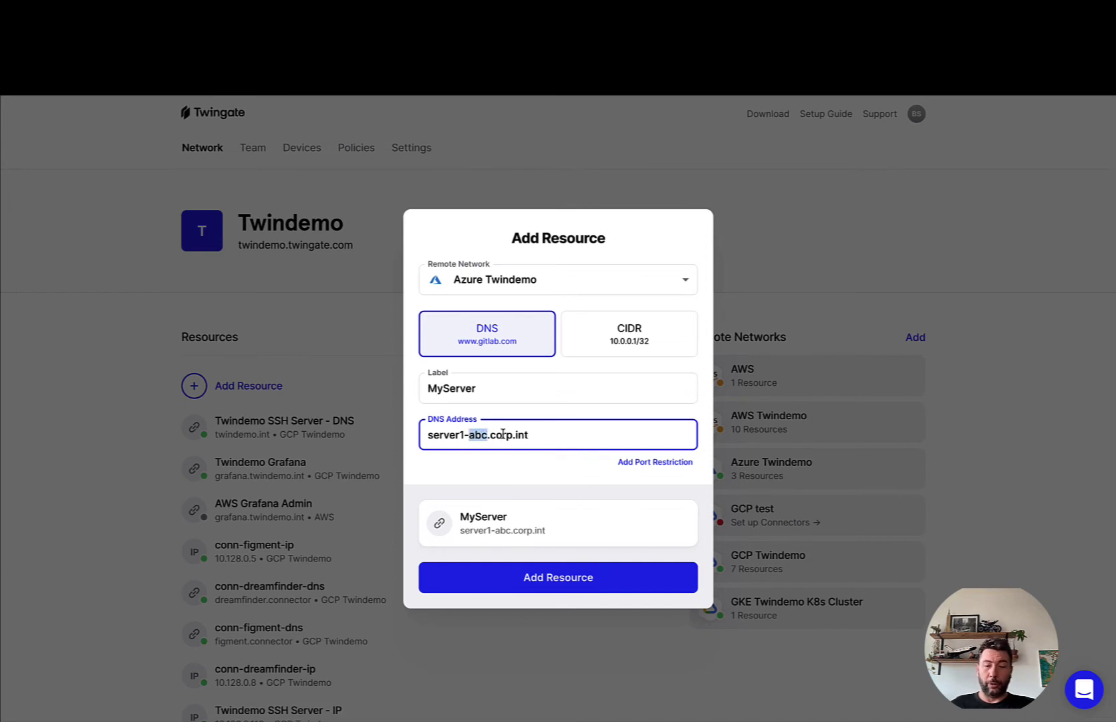
pyautogui.write('*')
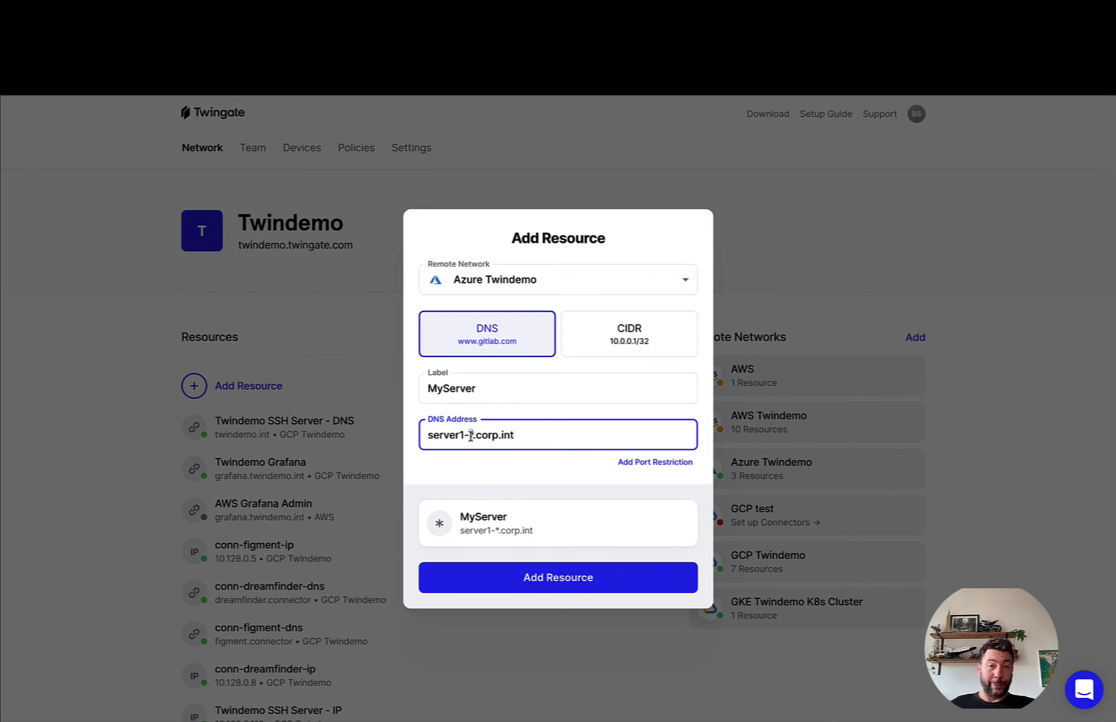
pyautogui.doubleClick(471, 435)
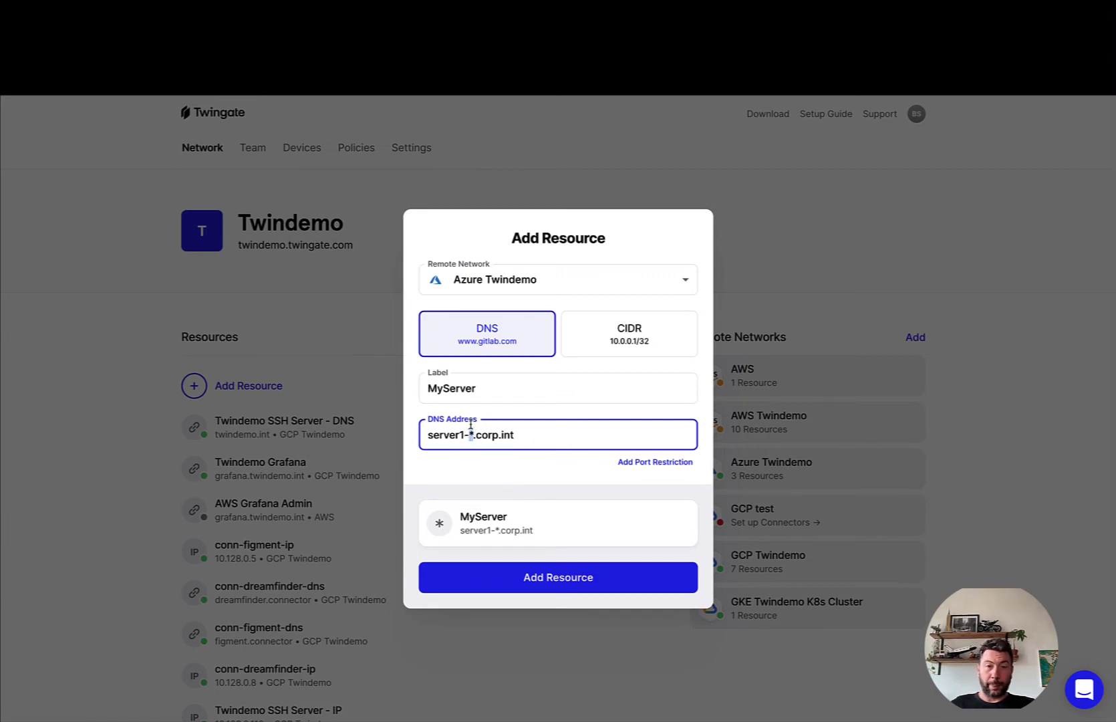
pyautogui.write('abc')
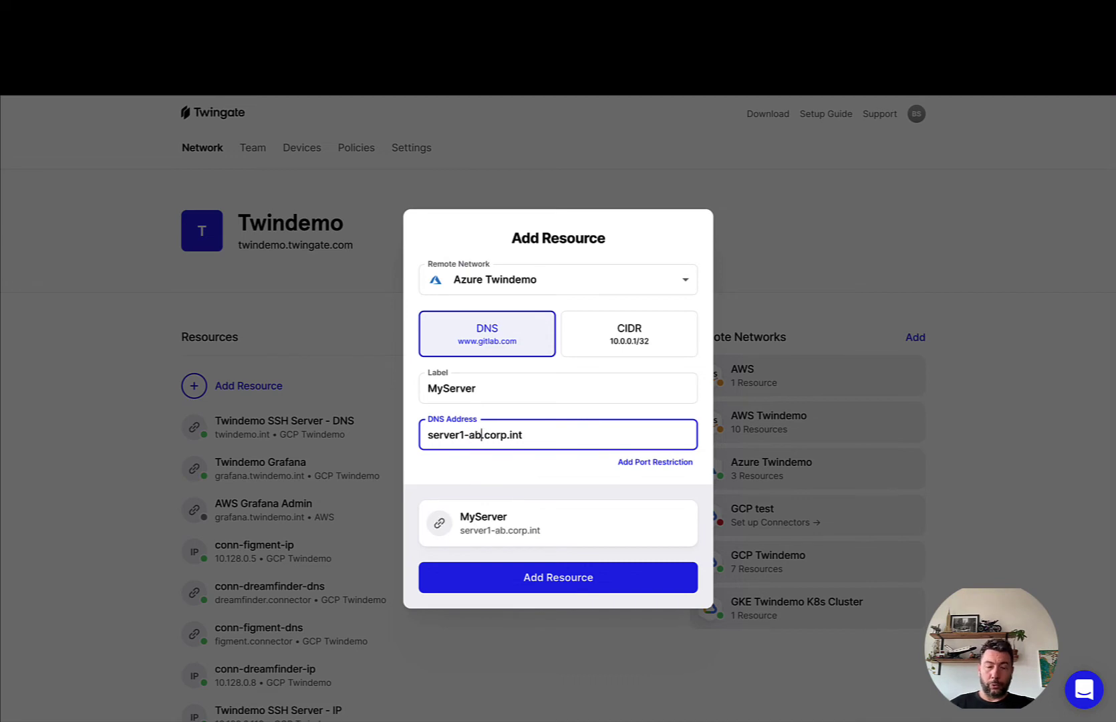
pyautogui.click(462, 438)
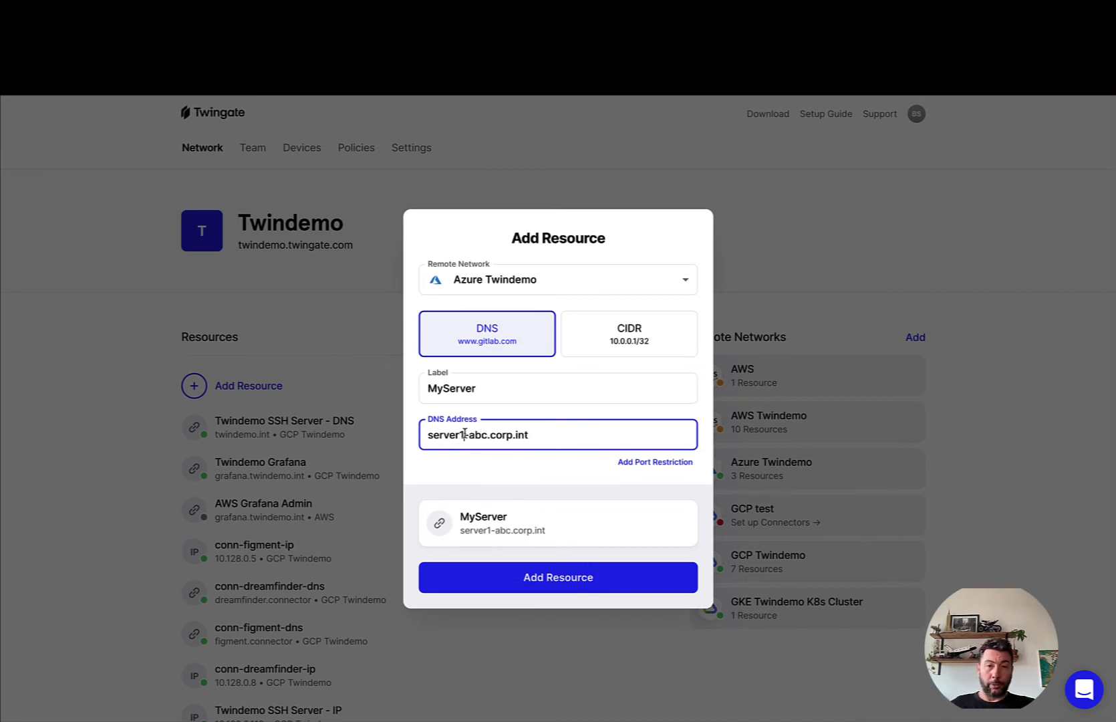
pyautogui.press('BackSpace')
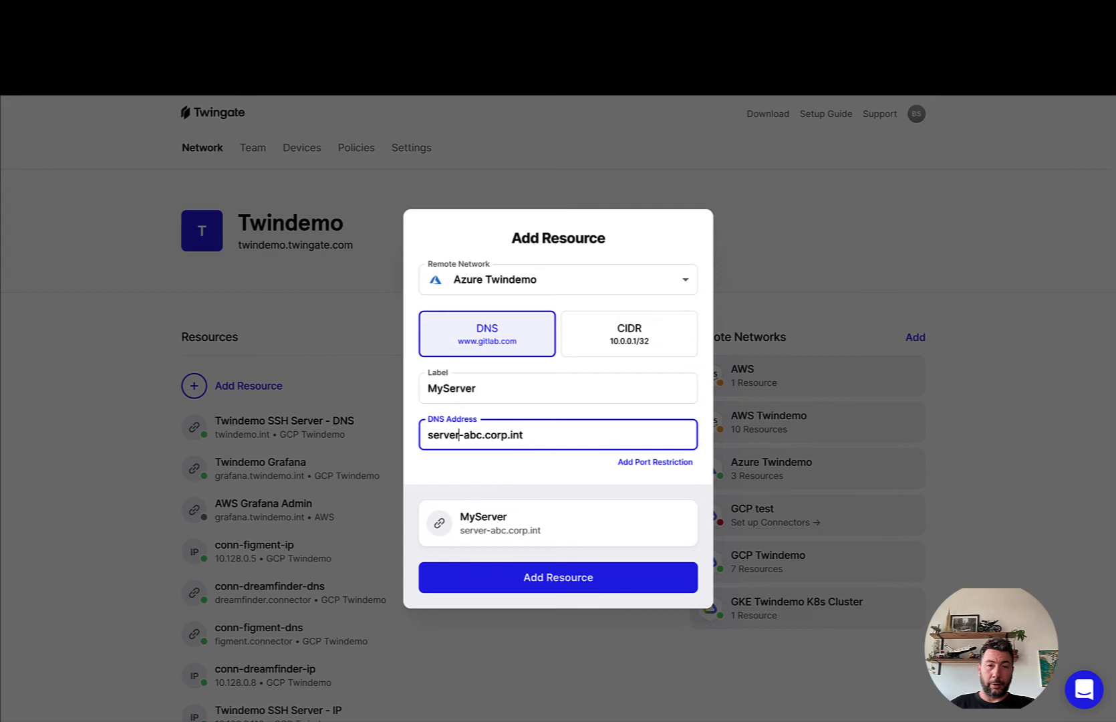
pyautogui.write('?')
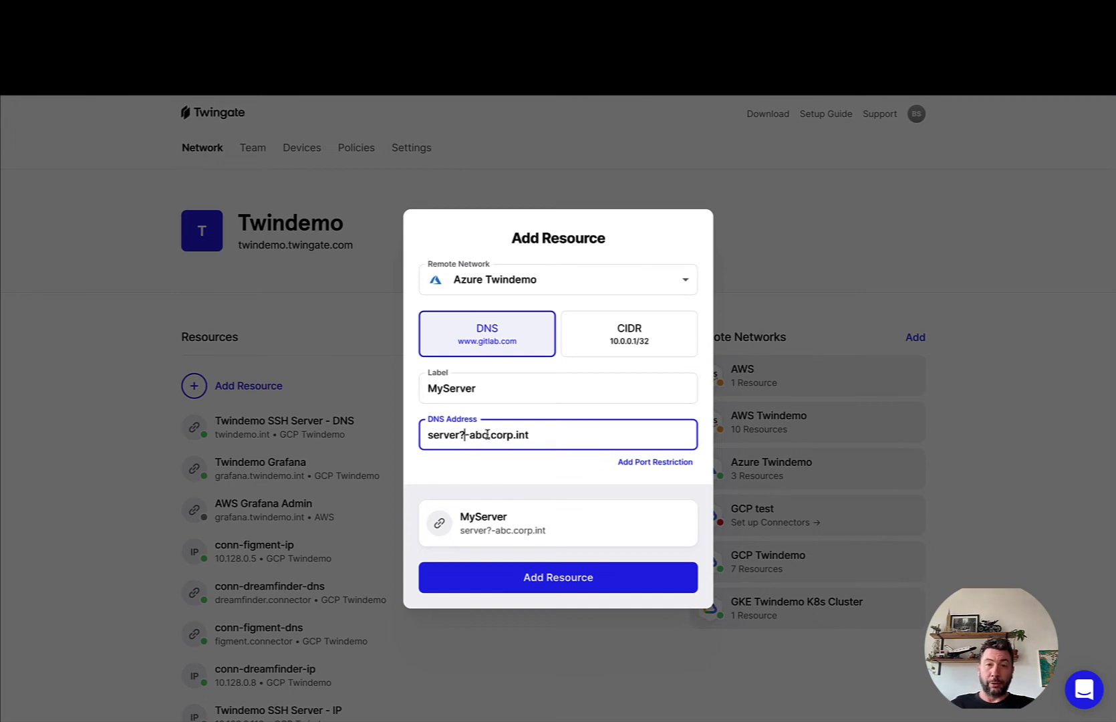
pyautogui.moveTo(490, 435); pyautogui.dragTo(472, 434)
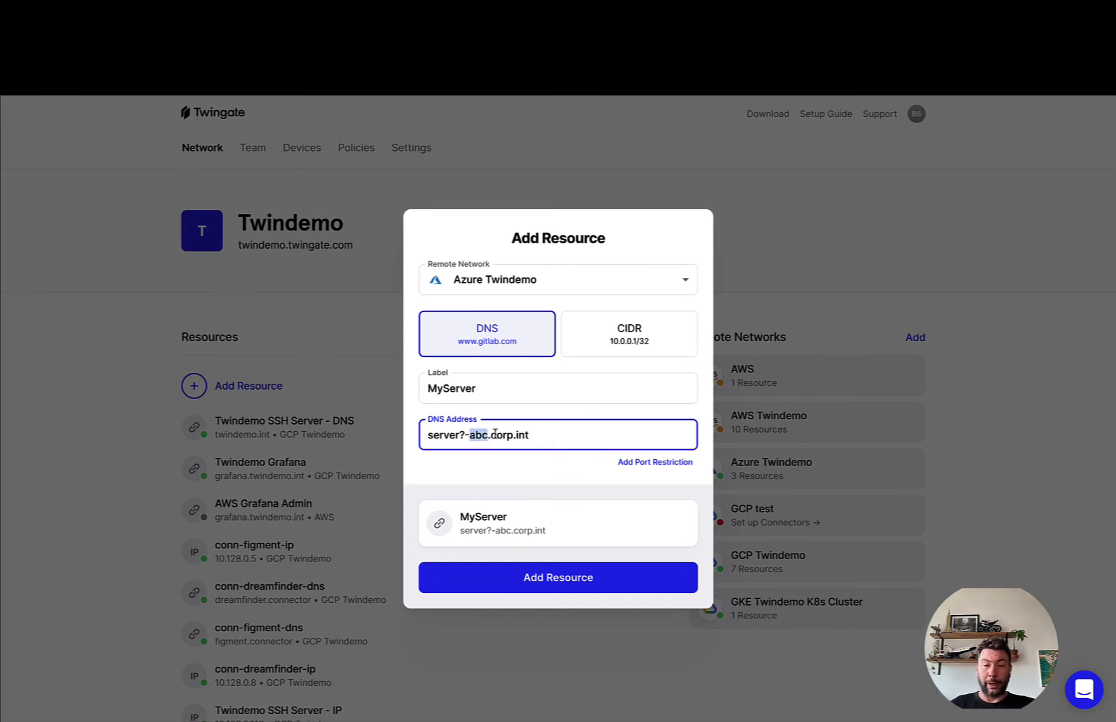
pyautogui.write('*')
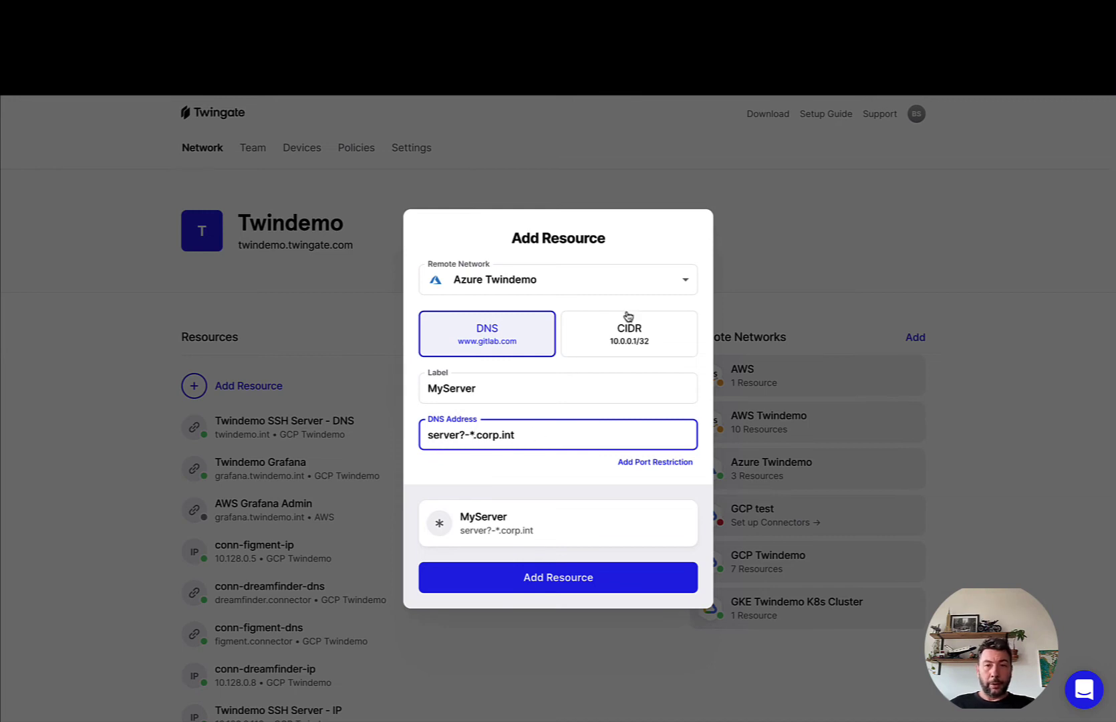
# Switch MyServer to a CIDR resource with address 192.168.1.0/32.
pyautogui.click(609, 345)
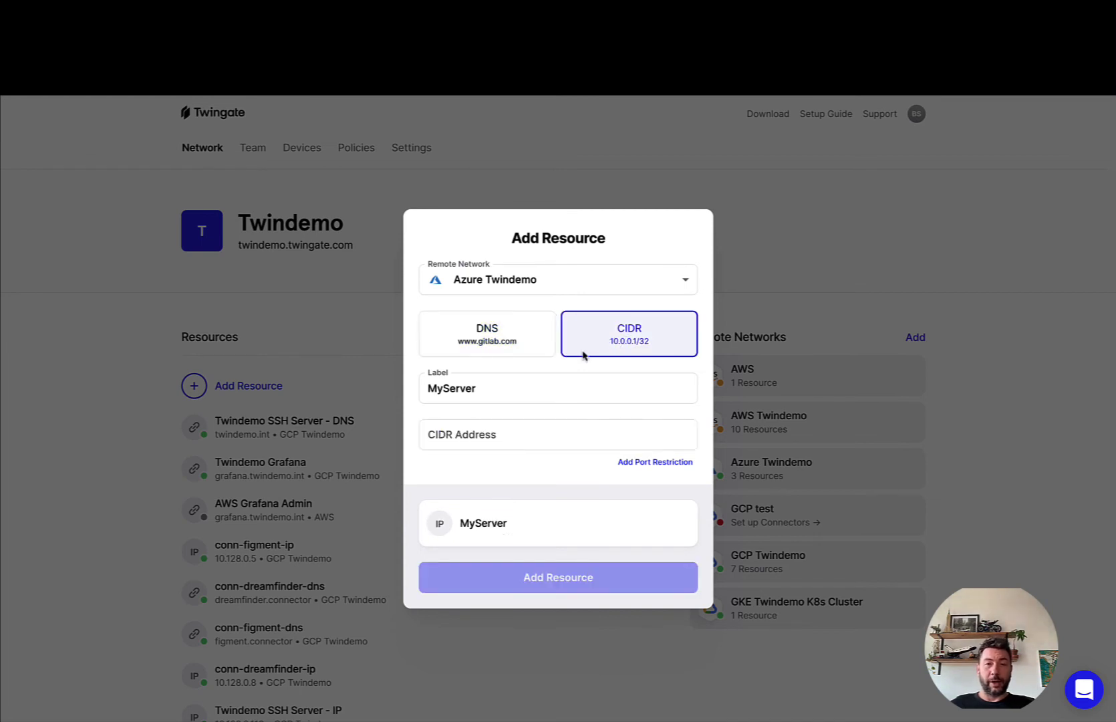
pyautogui.click(536, 434)
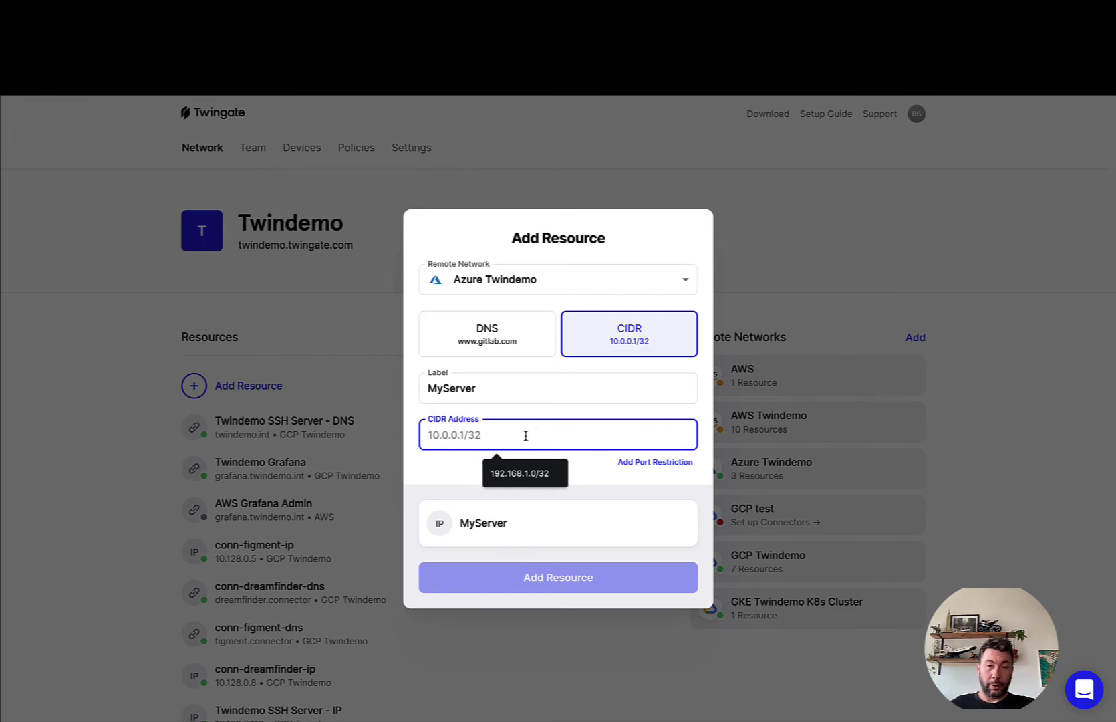
pyautogui.write('192.168.')
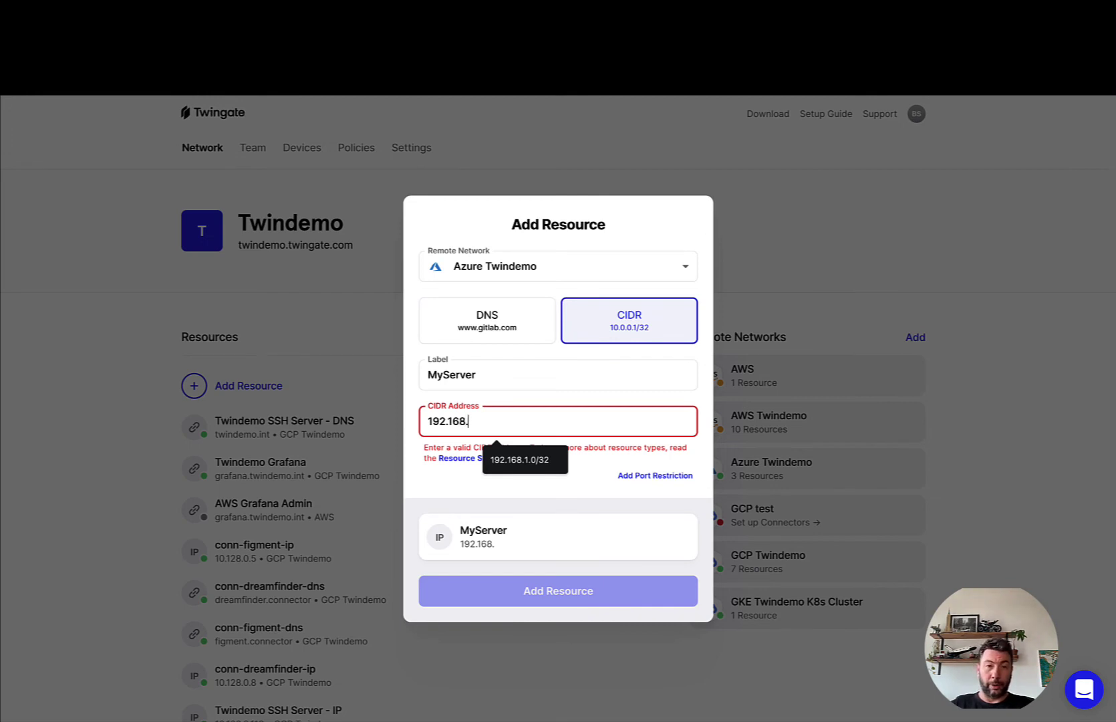
pyautogui.write('1.50')
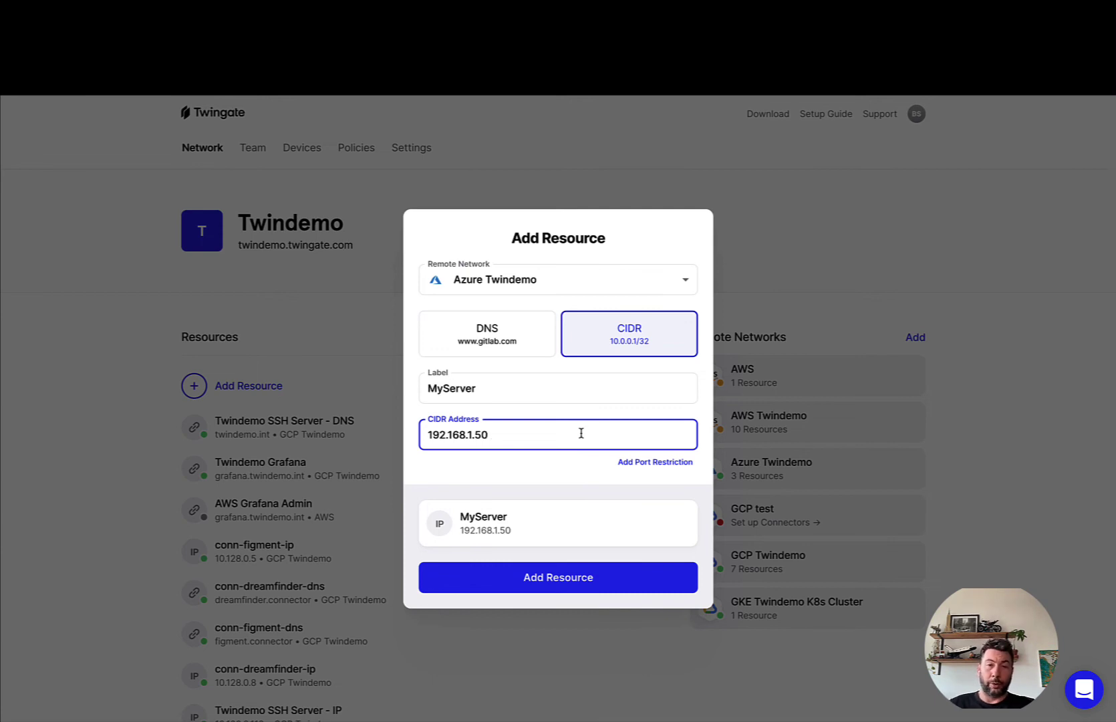
pyautogui.press('BackSpace')
pyautogui.press('BackSpace')
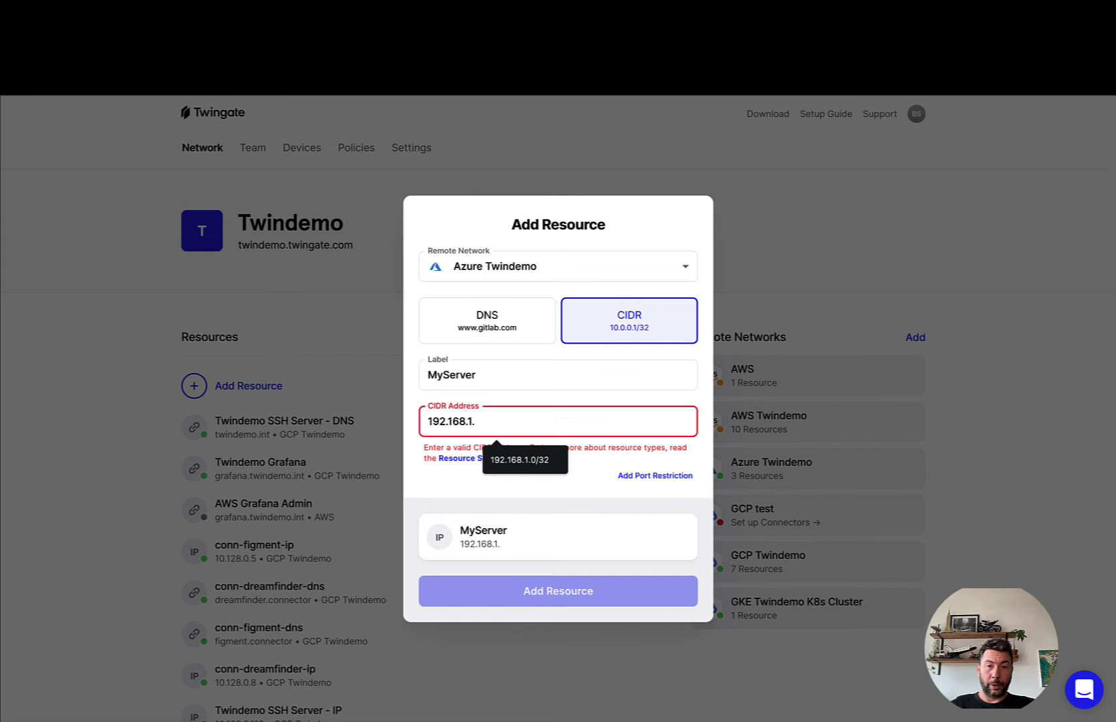
pyautogui.write('0')
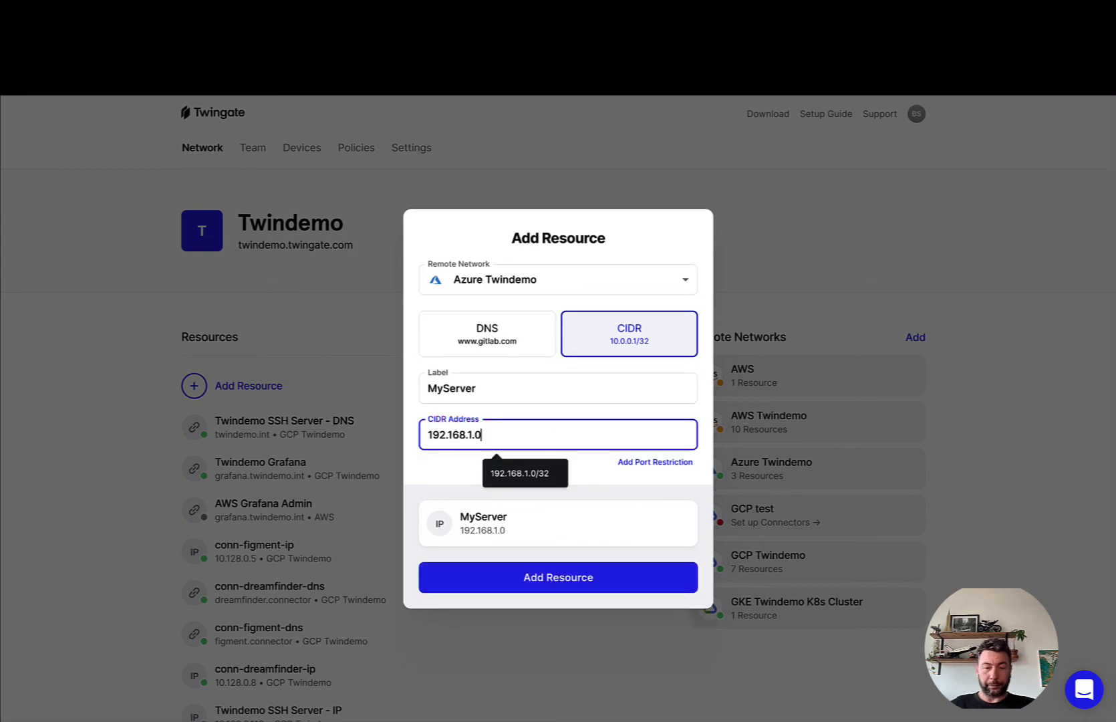
pyautogui.write('/32')
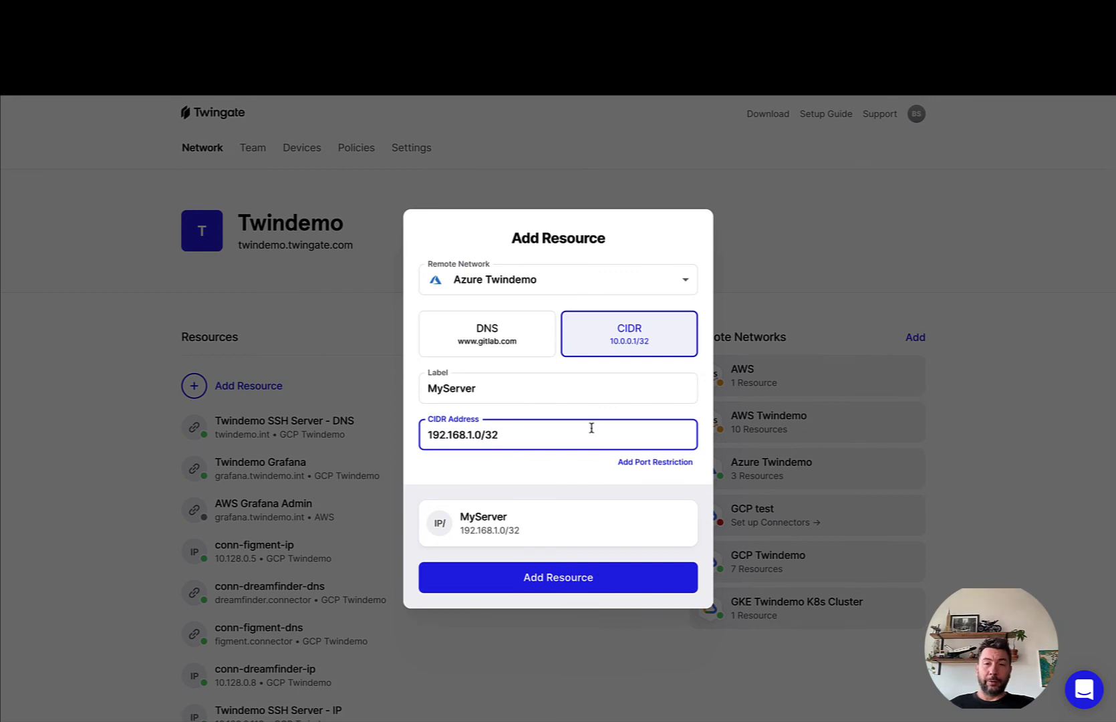
# Change the address to 192.168.1.50 and restrict ports to 443, 80 and 3000-3100.
pyautogui.click(645, 463)
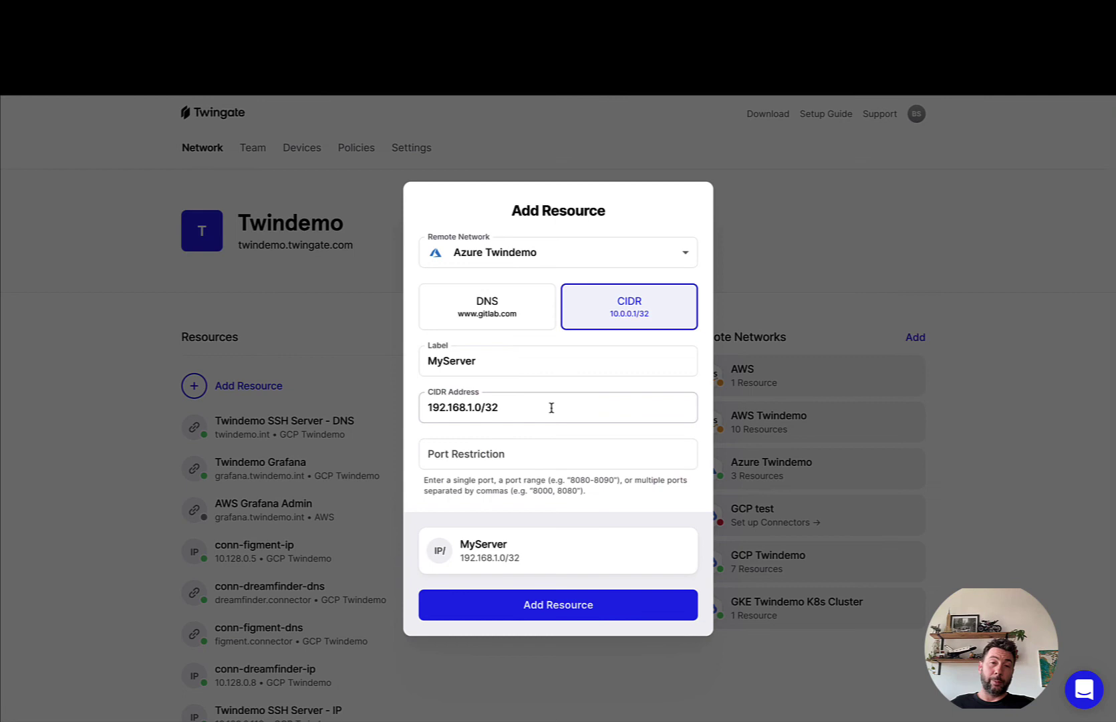
pyautogui.moveTo(538, 409); pyautogui.dragTo(476, 409)
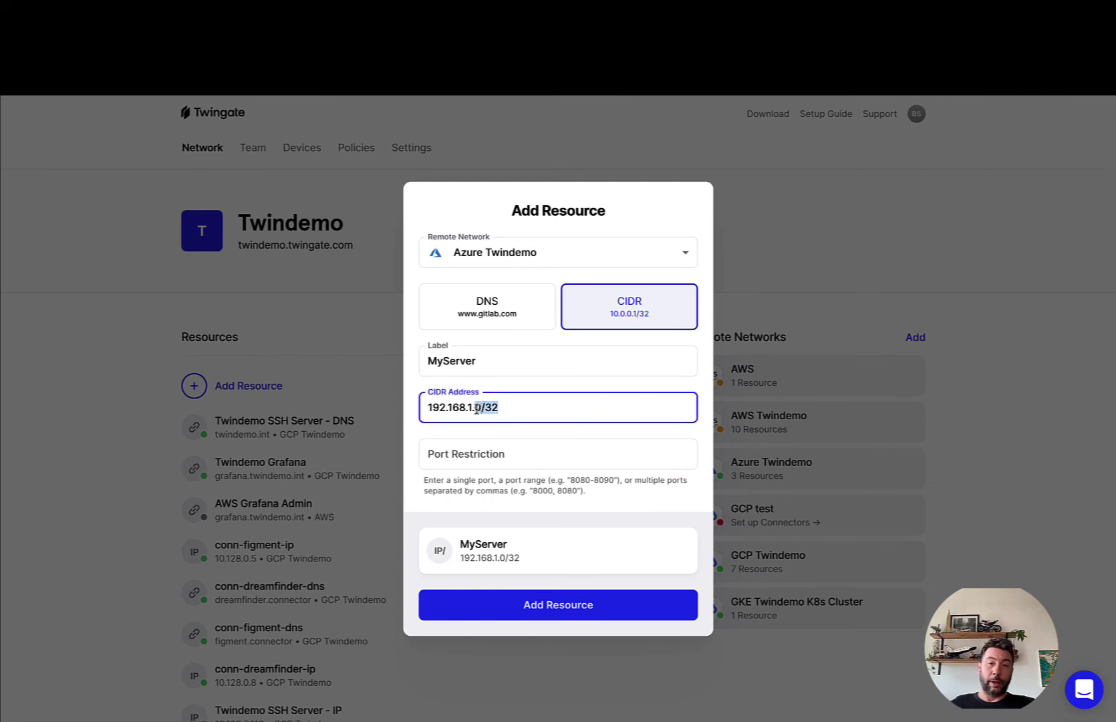
pyautogui.write('50')
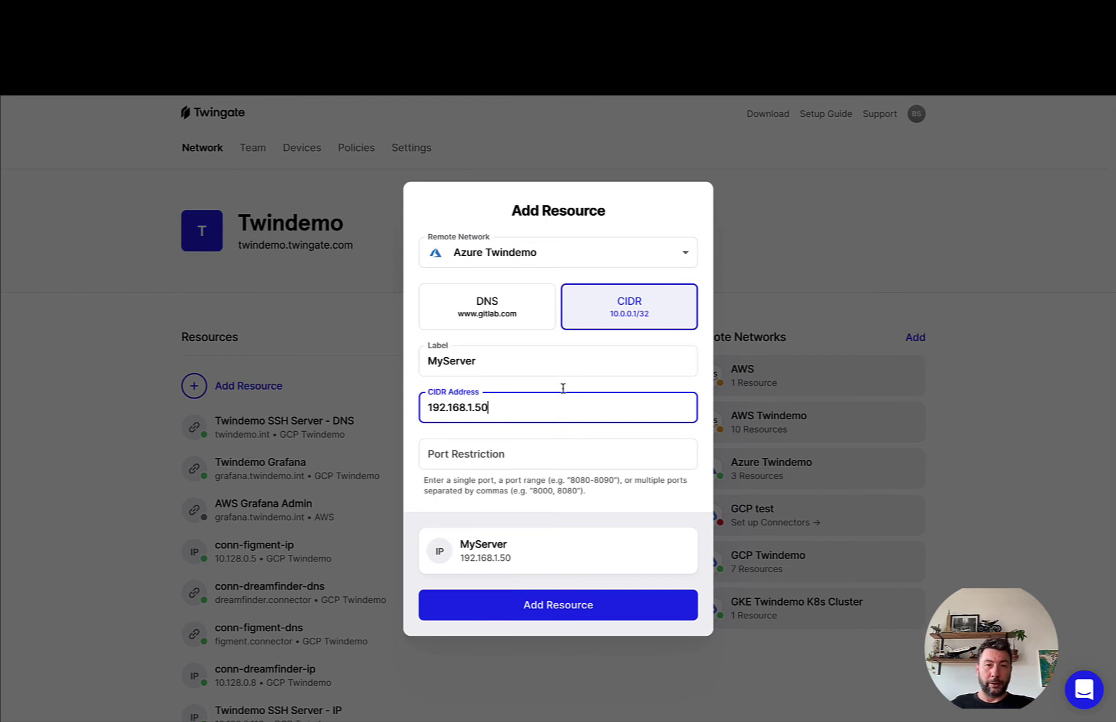
pyautogui.click(524, 456)
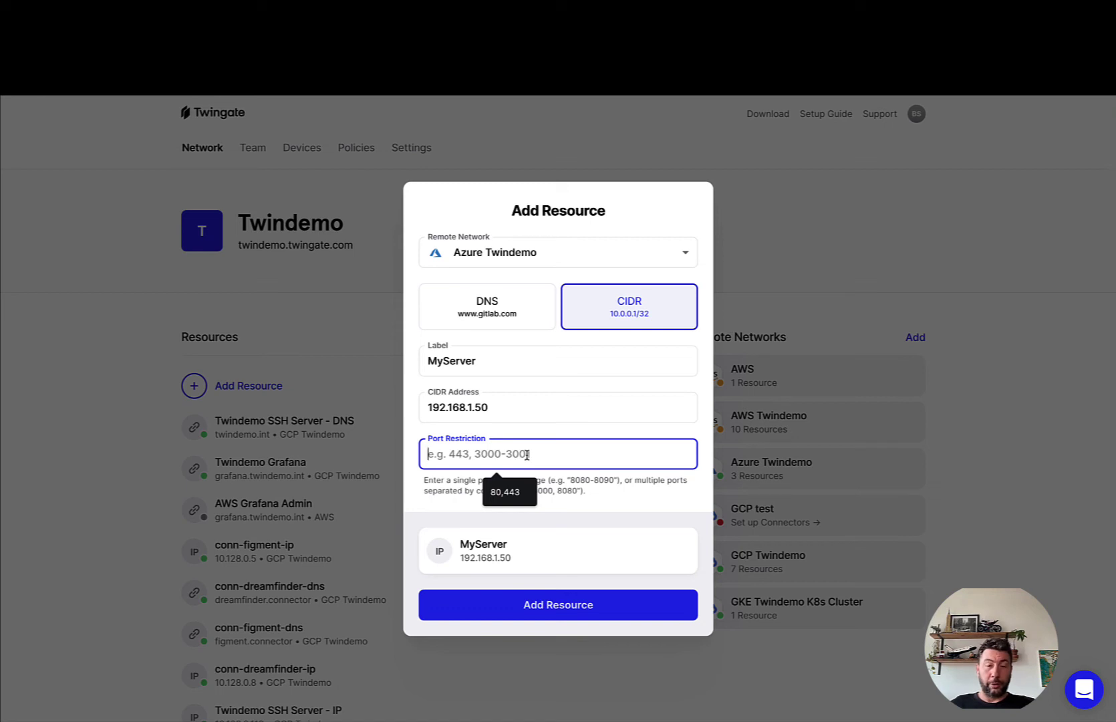
pyautogui.write('443')
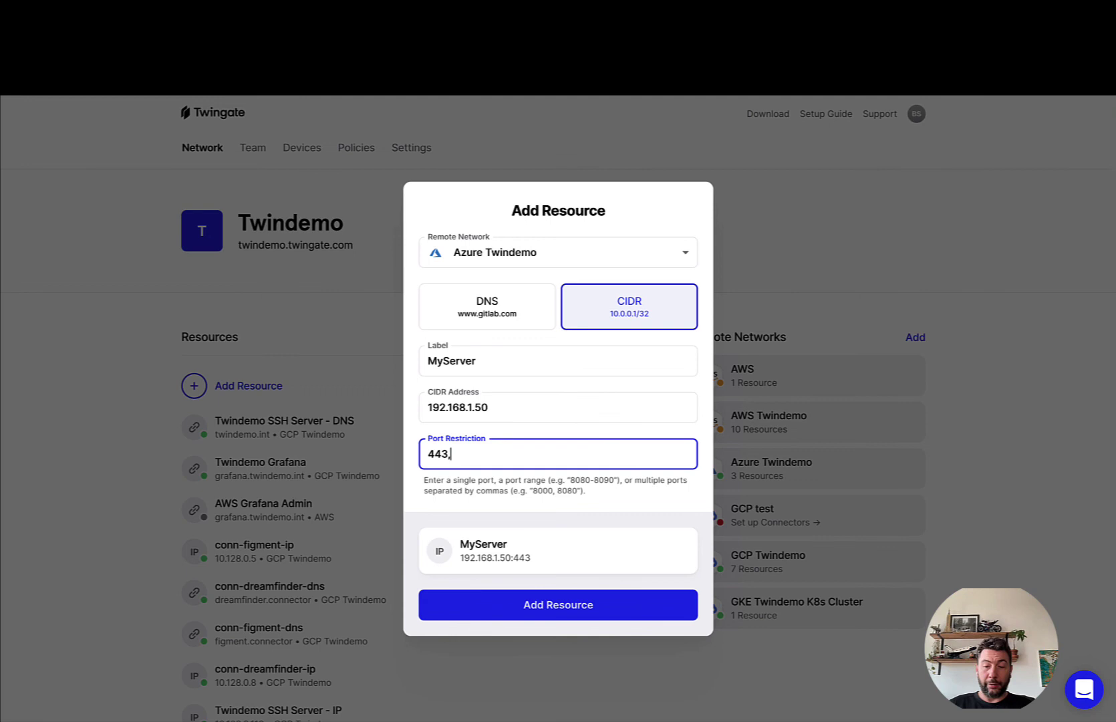
pyautogui.write(',80')
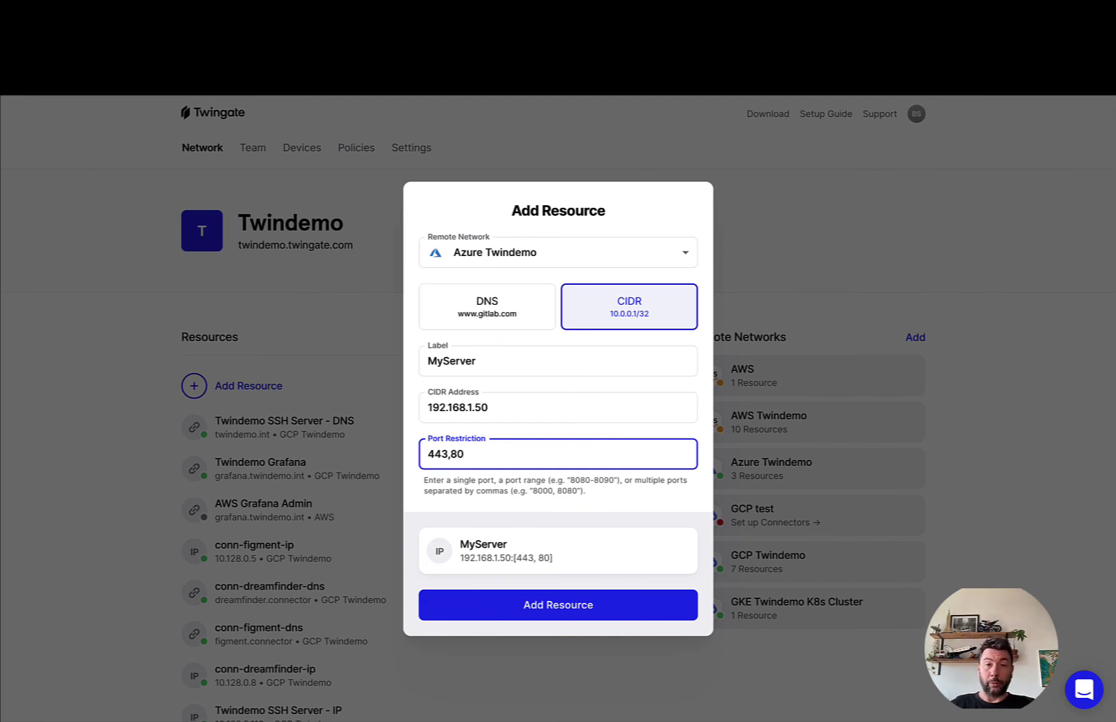
pyautogui.write(',3000')
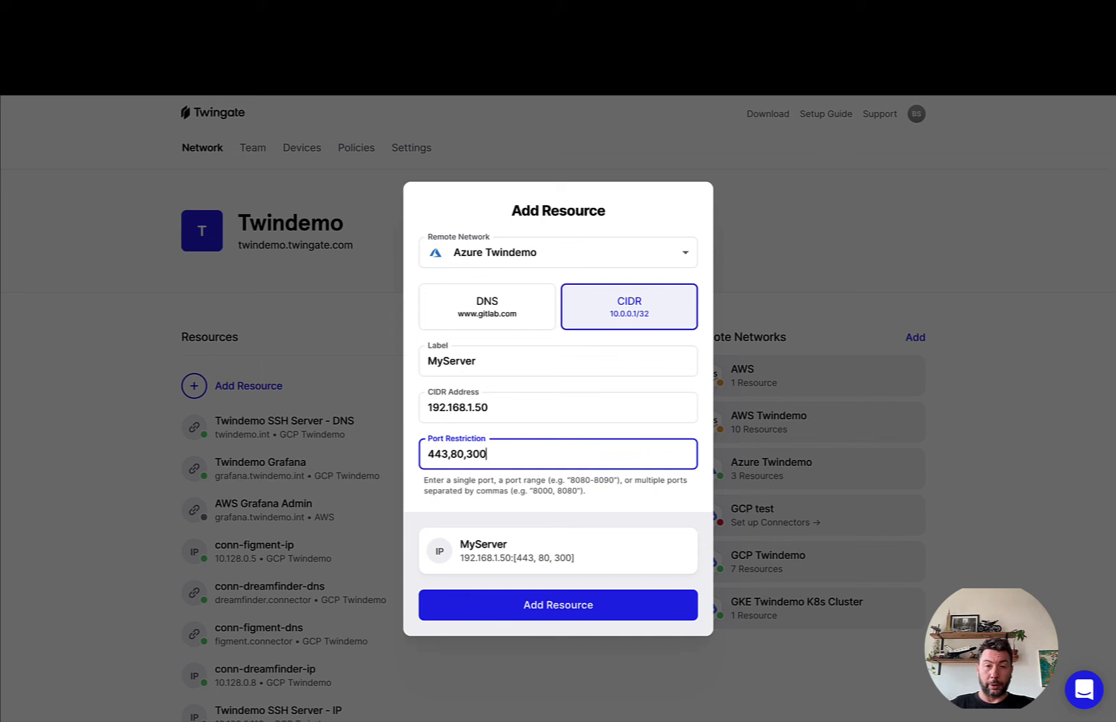
pyautogui.write('-3100')
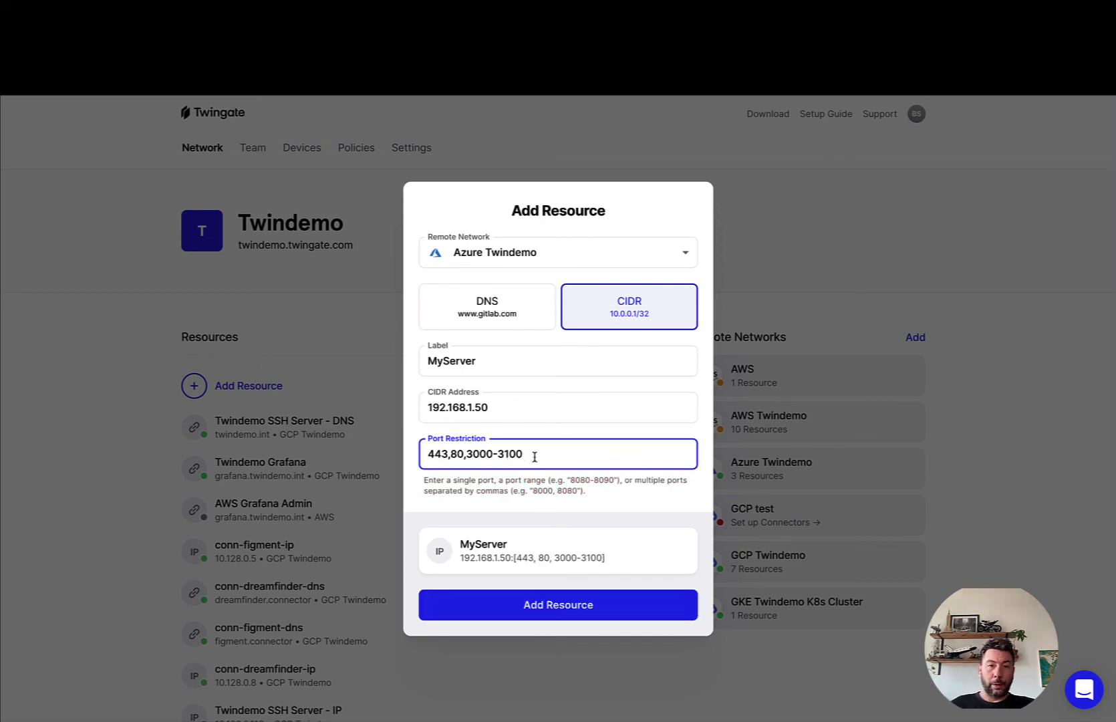
pyautogui.moveTo(525, 456); pyautogui.dragTo(411, 460)
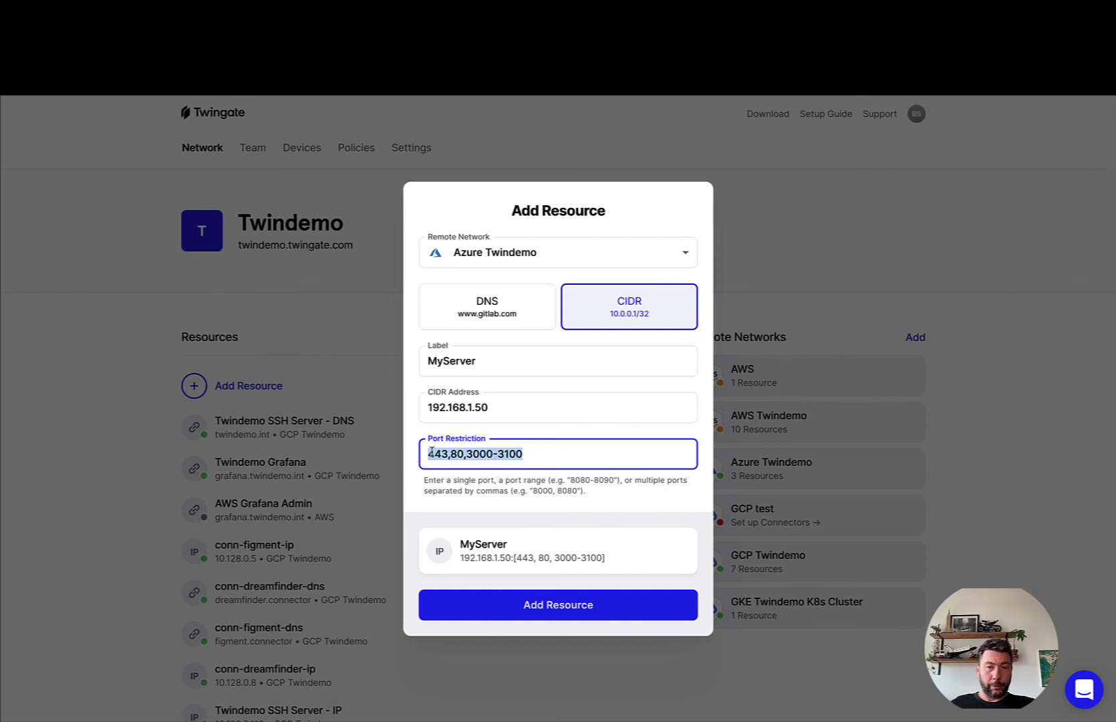
pyautogui.click(465, 455)
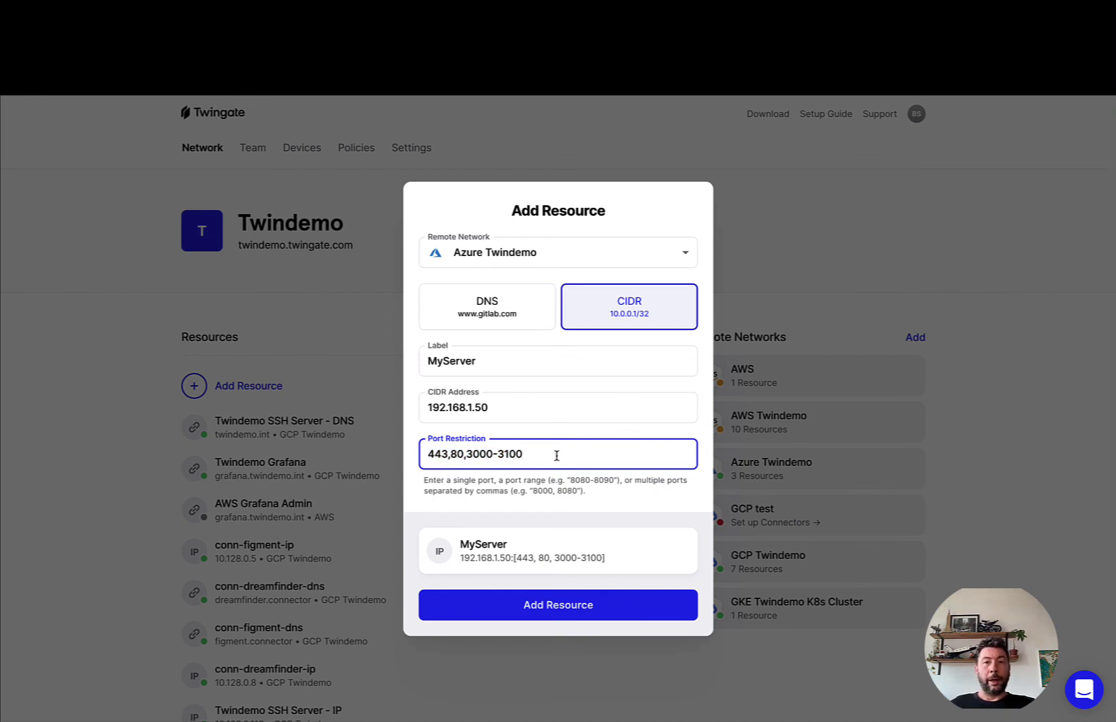
# Add the MyServer resource and select the DBAs group for access.
pyautogui.click(574, 605)
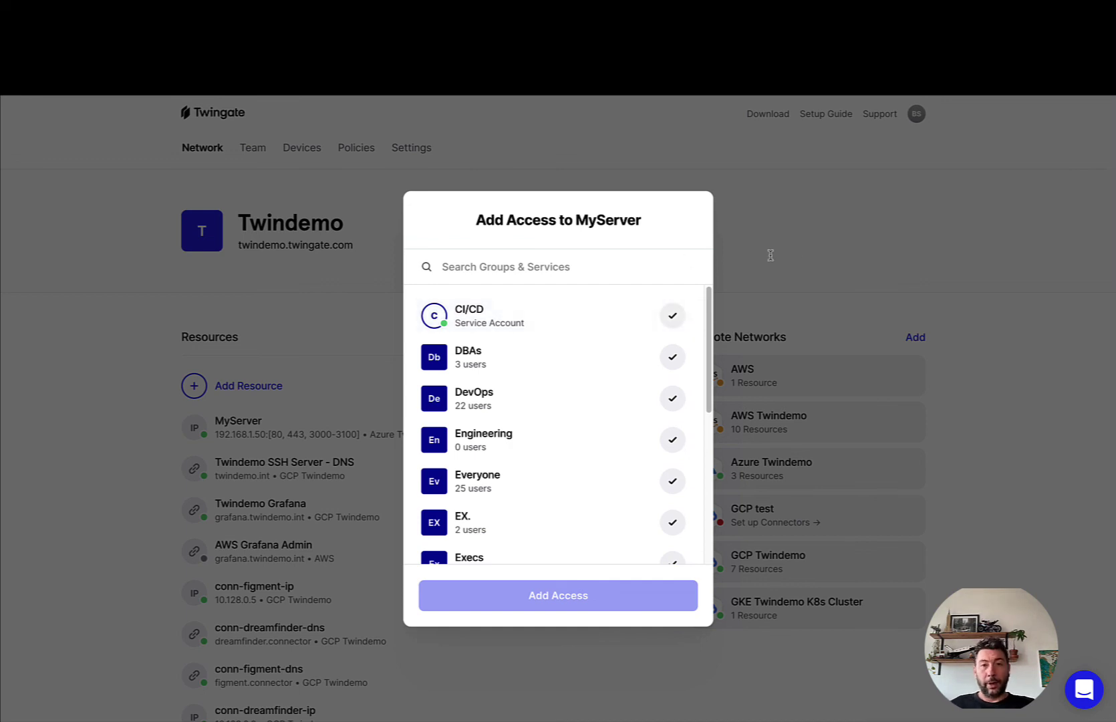
pyautogui.click(662, 360)
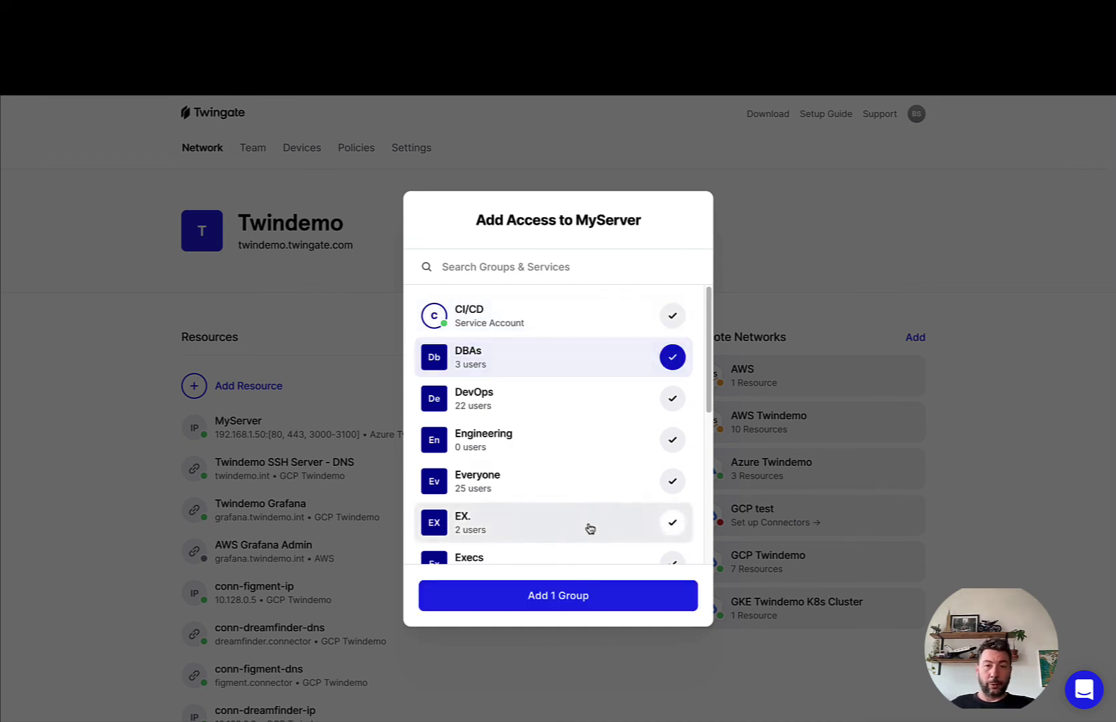